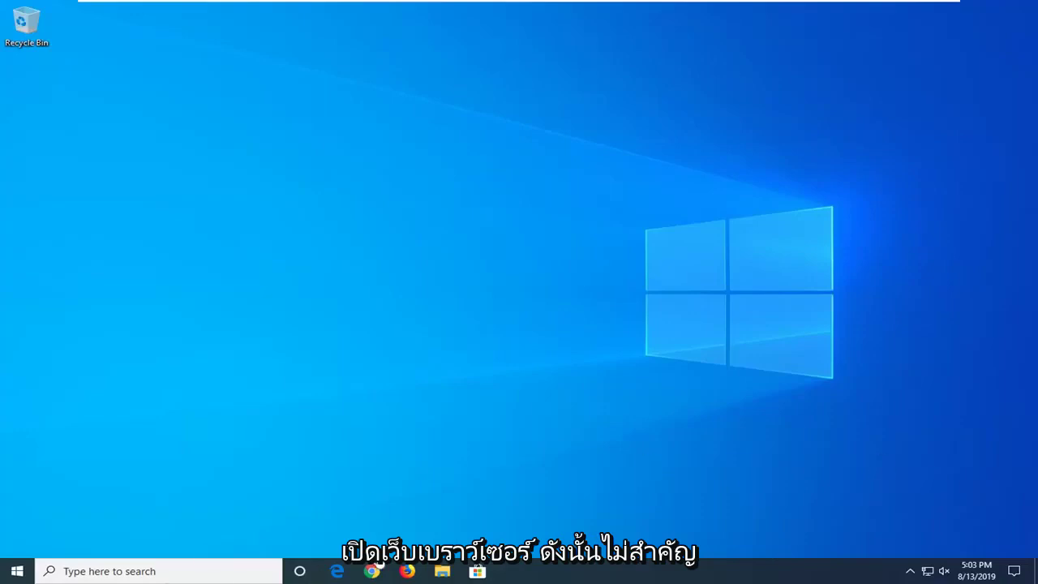
- Open Google Chrome, go to google.com and maximize the browser window
left_click(378, 572)
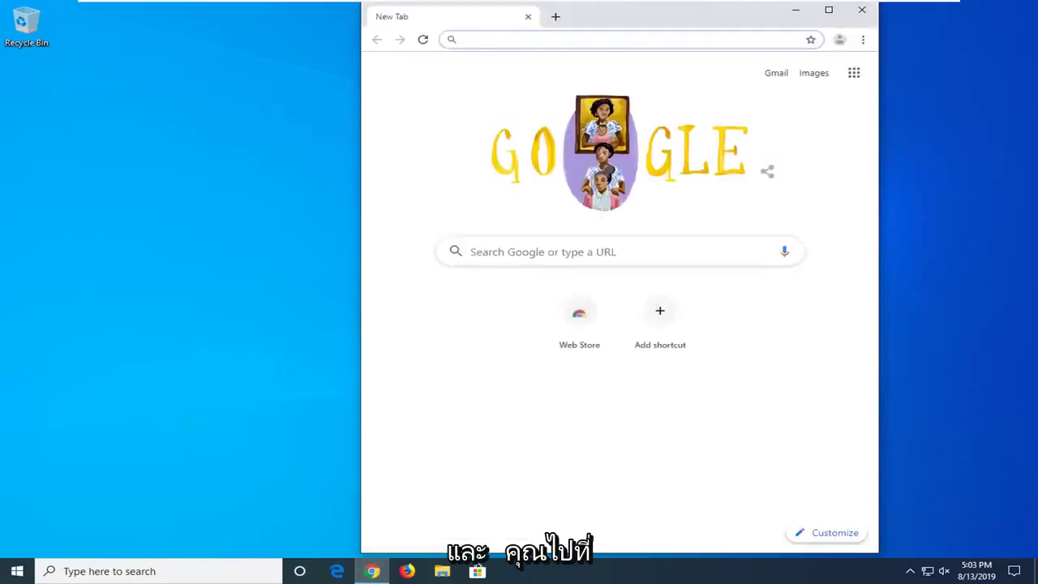
type("google.com")
key("Return")
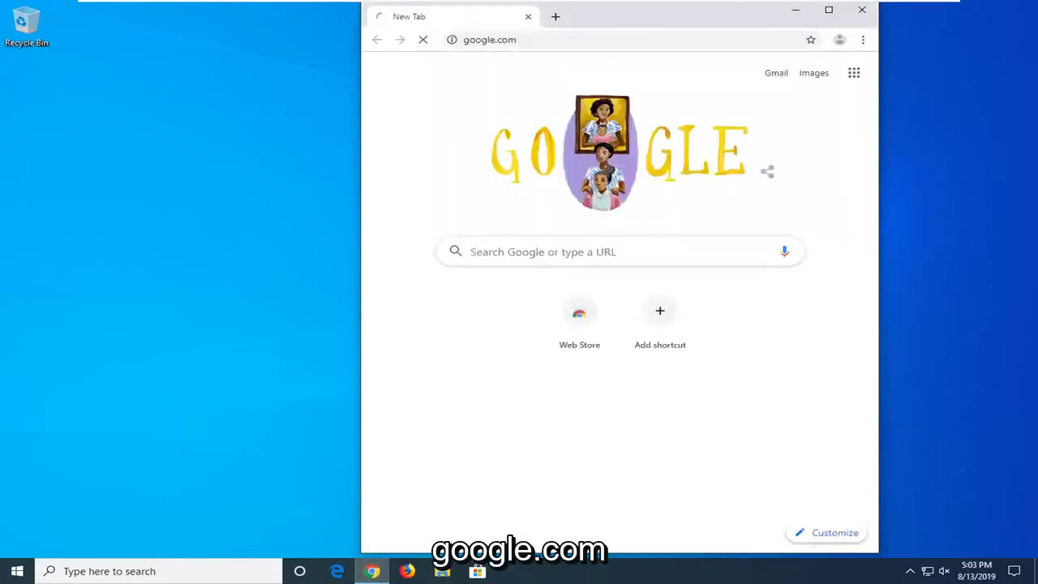
left_click(829, 11)
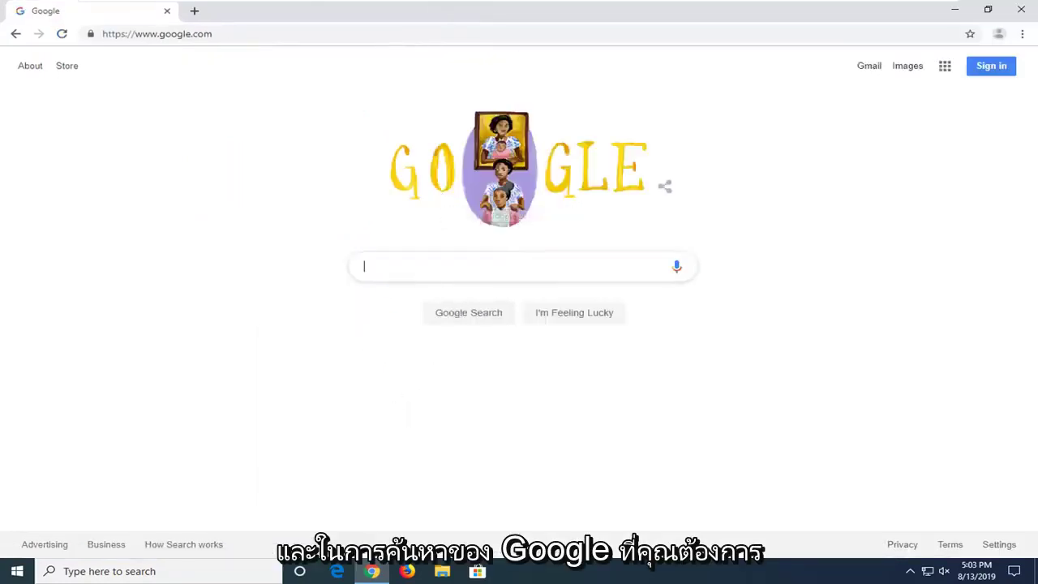
- Search Google for "directx end user runtime web installer"
left_click(401, 270)
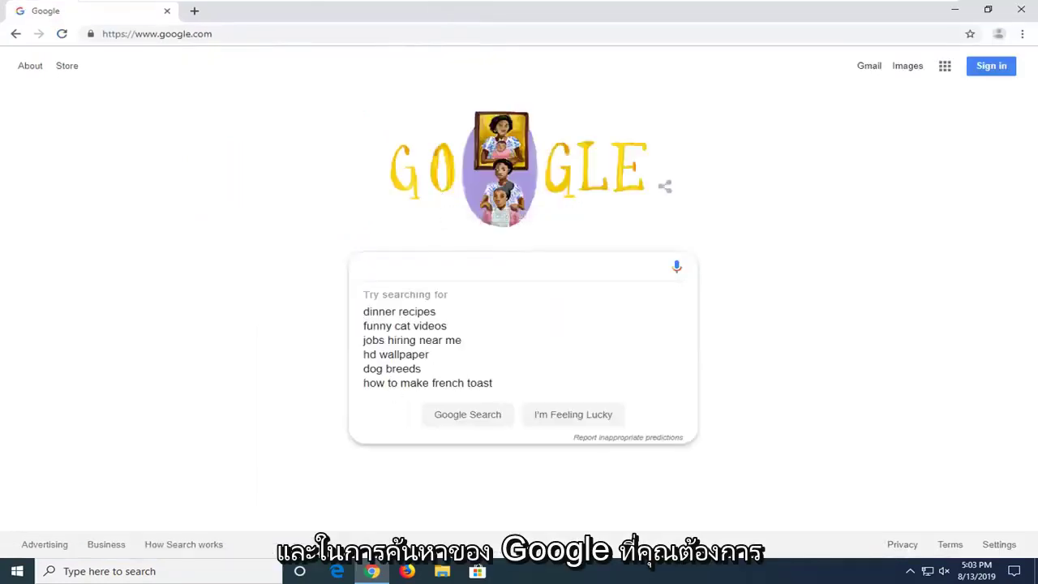
type("direct")
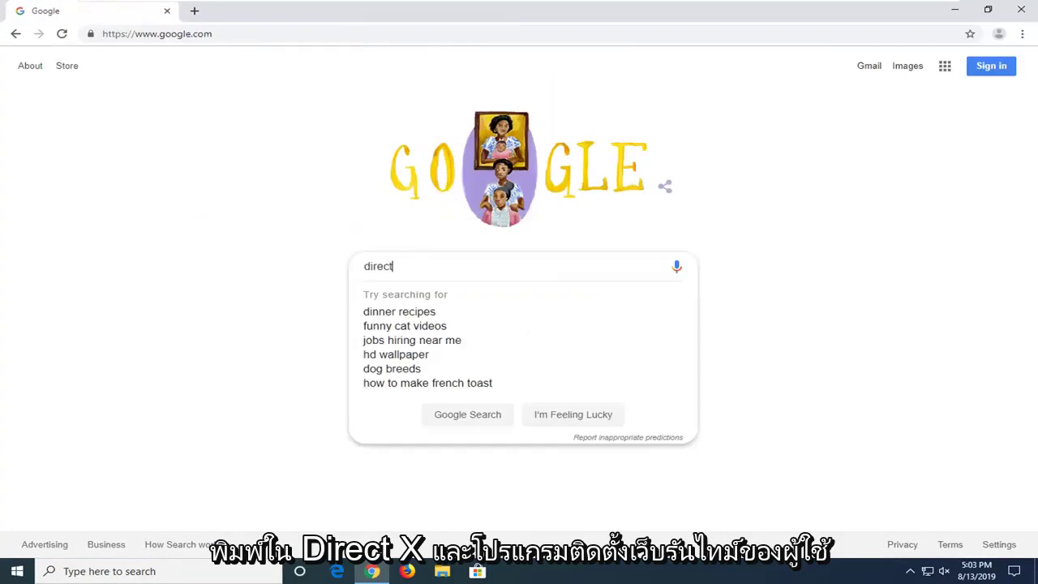
type("x end ")
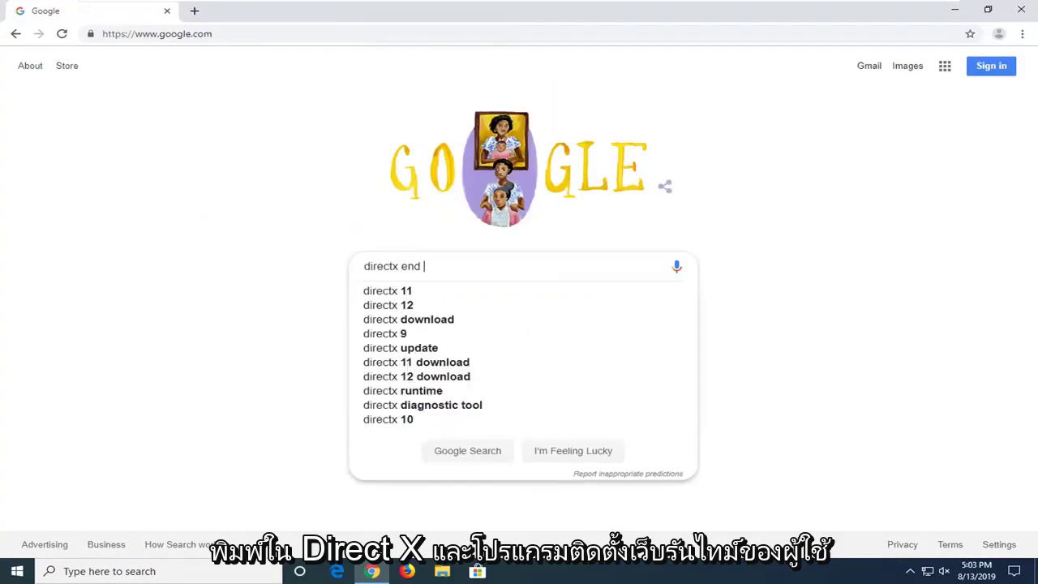
type("user")
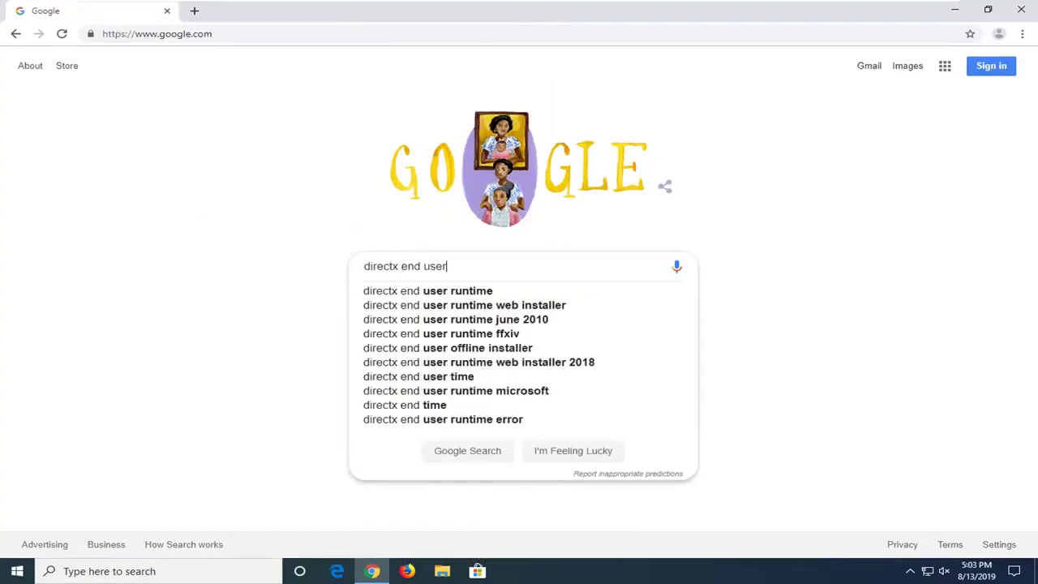
type(" runtimke web installer")
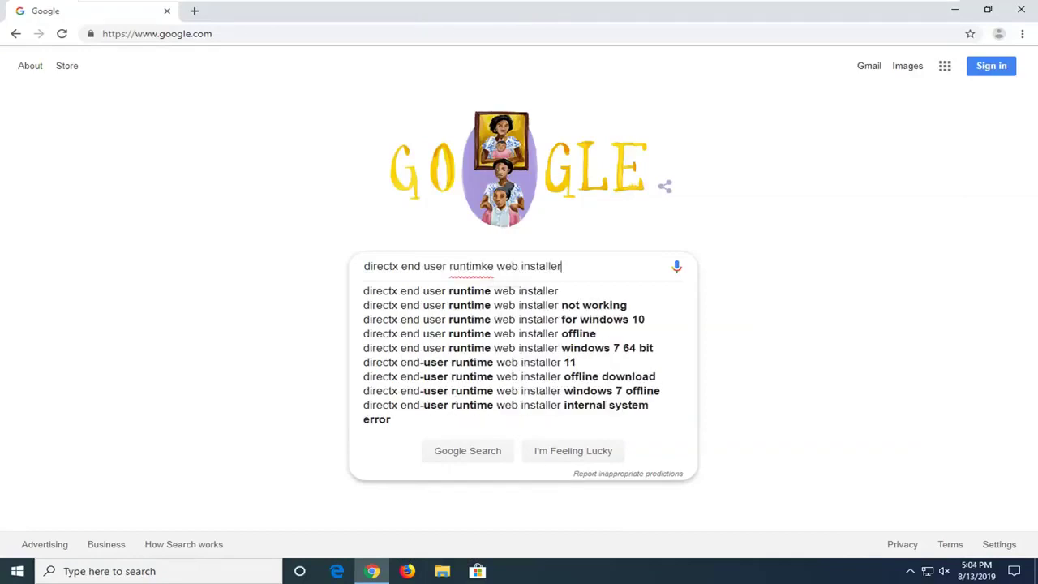
key("Delete")
key("Return")
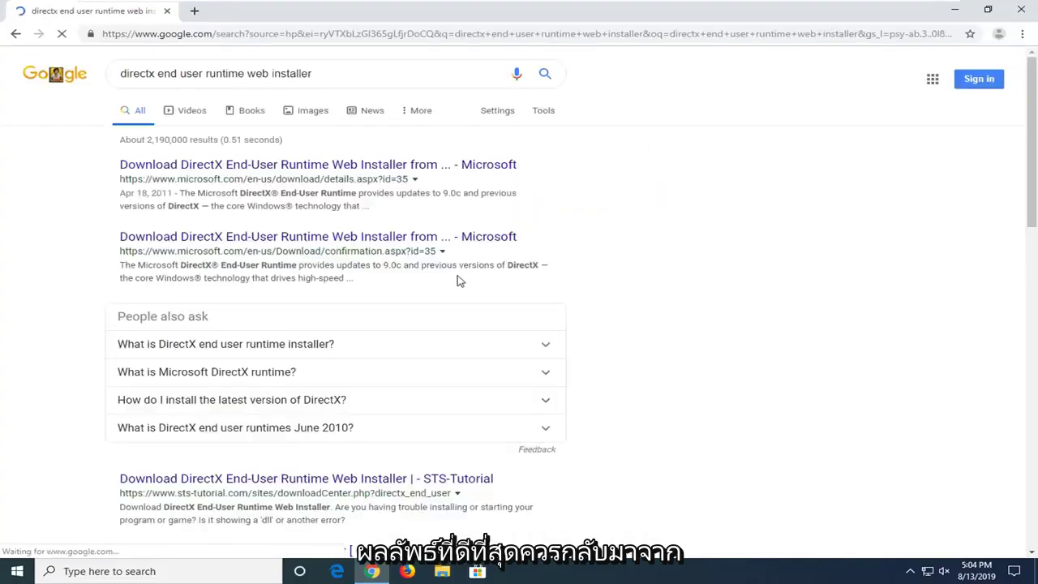
- Open Microsoft's DirectX End-User Runtime Web Installer page from the search results and download the installer
left_click(226, 170)
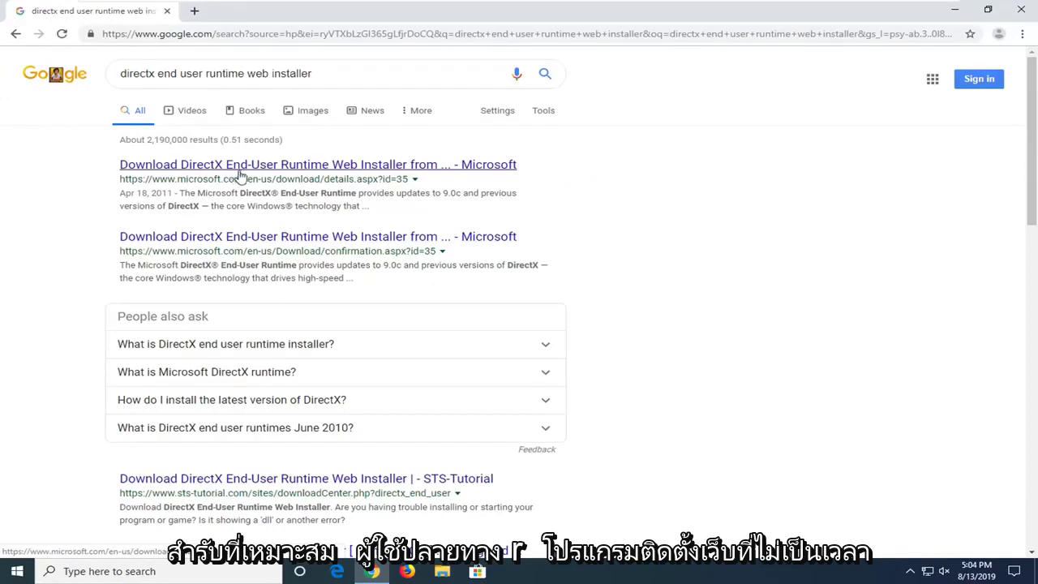
left_click(260, 170)
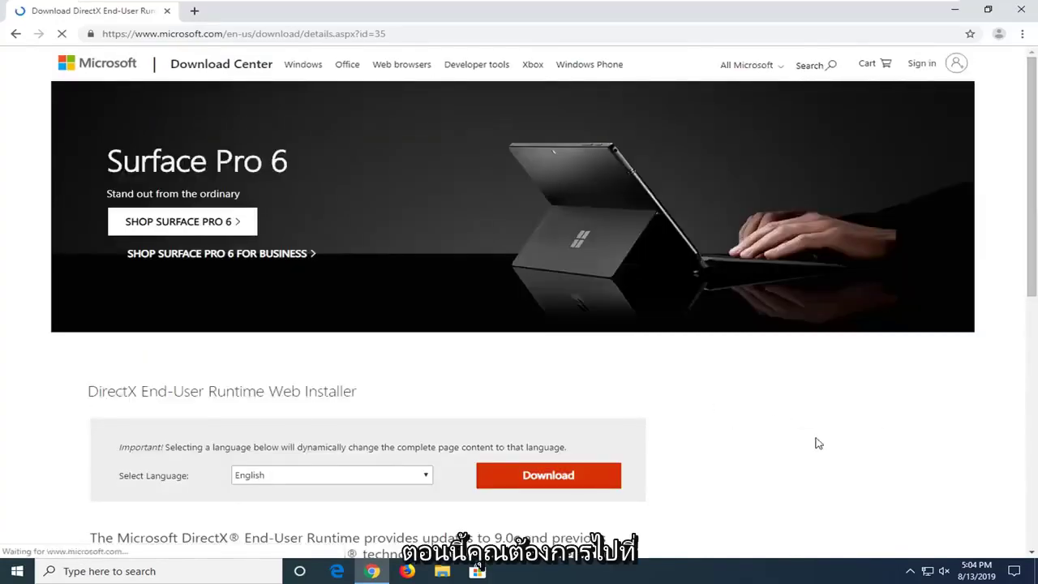
scroll(552, 459, "down", 1)
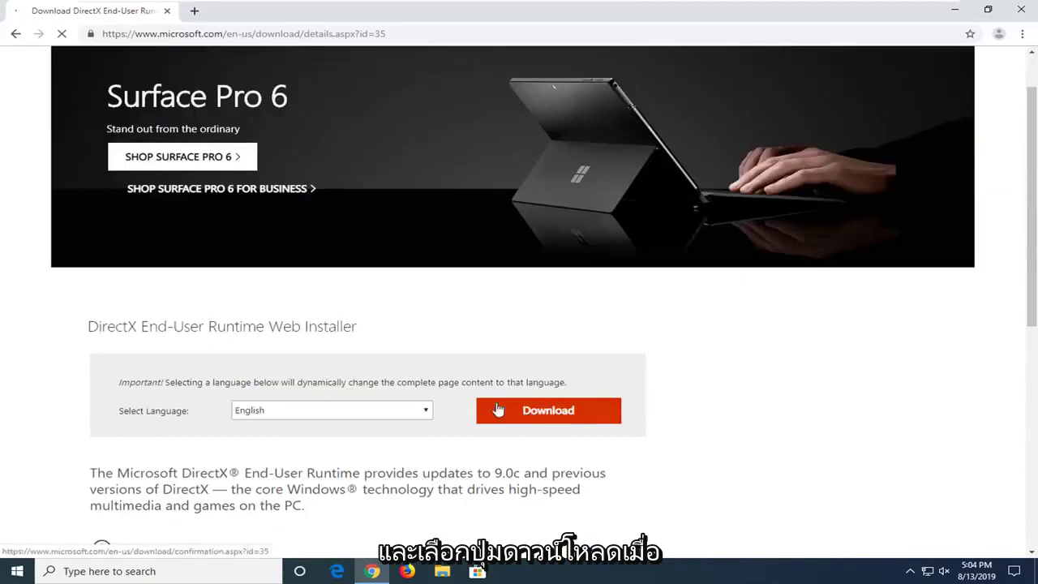
left_click(359, 411)
left_click(546, 411)
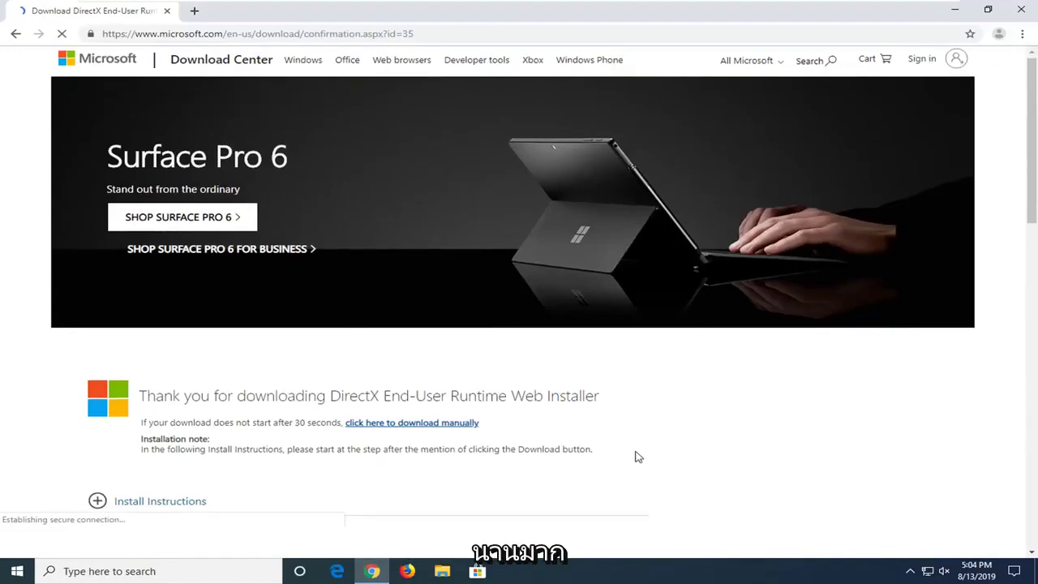
- Run the downloaded dxwebsetup.exe, allow it to make changes to the device, and minimize the browser
scroll(637, 454, "down", 1)
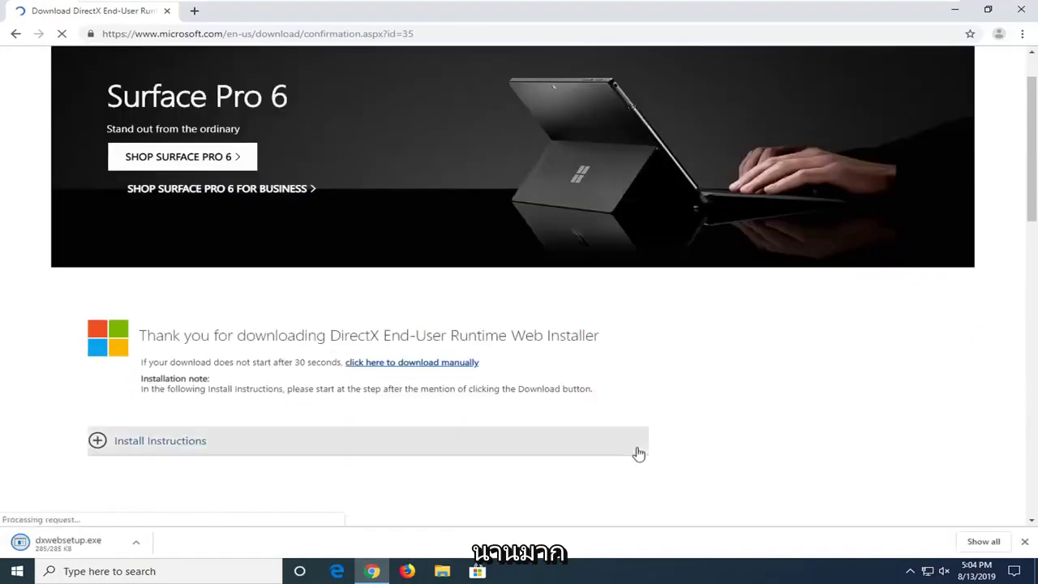
scroll(637, 451, "down", 1)
left_click(30, 550)
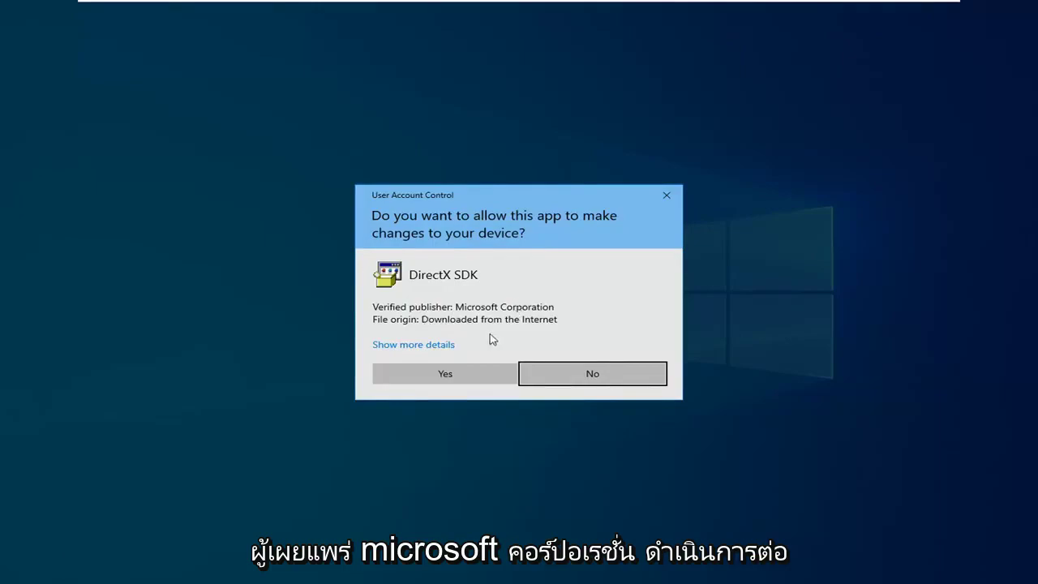
left_click(446, 373)
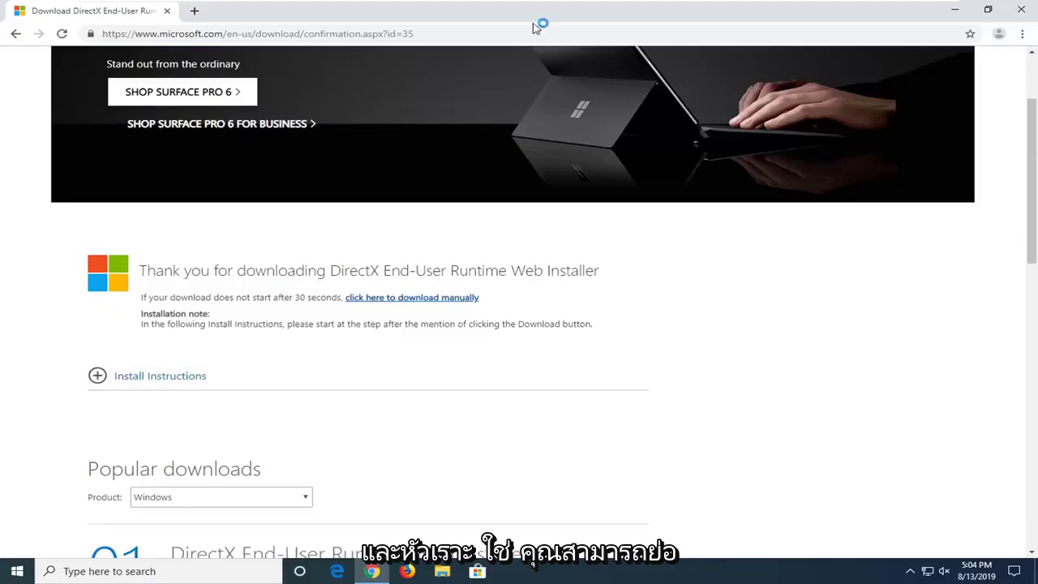
left_click(961, 10)
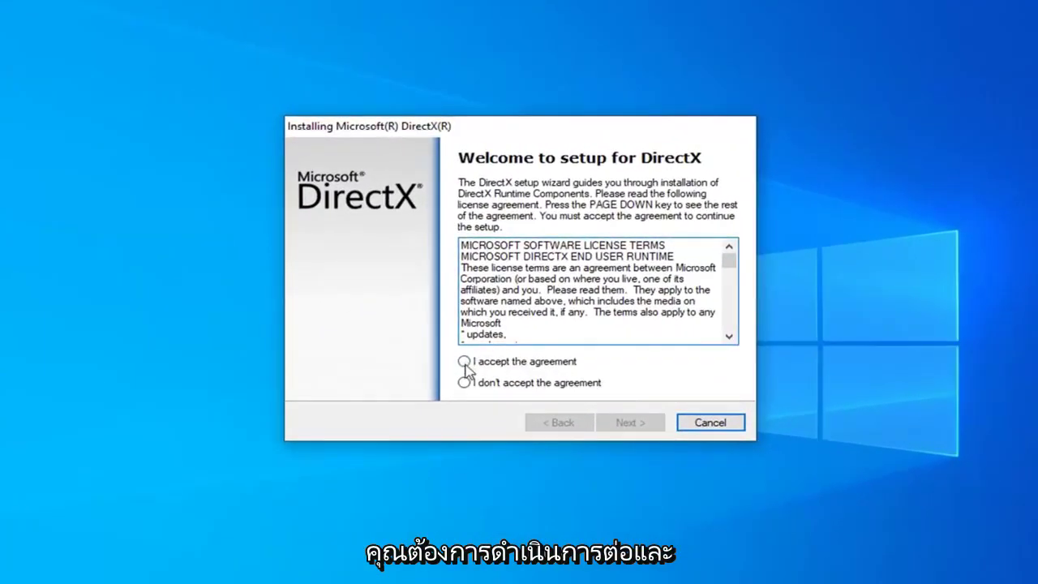
- Accept the DirectX license agreement and complete the installation of the runtime components without the Bing Bar
left_click(464, 361)
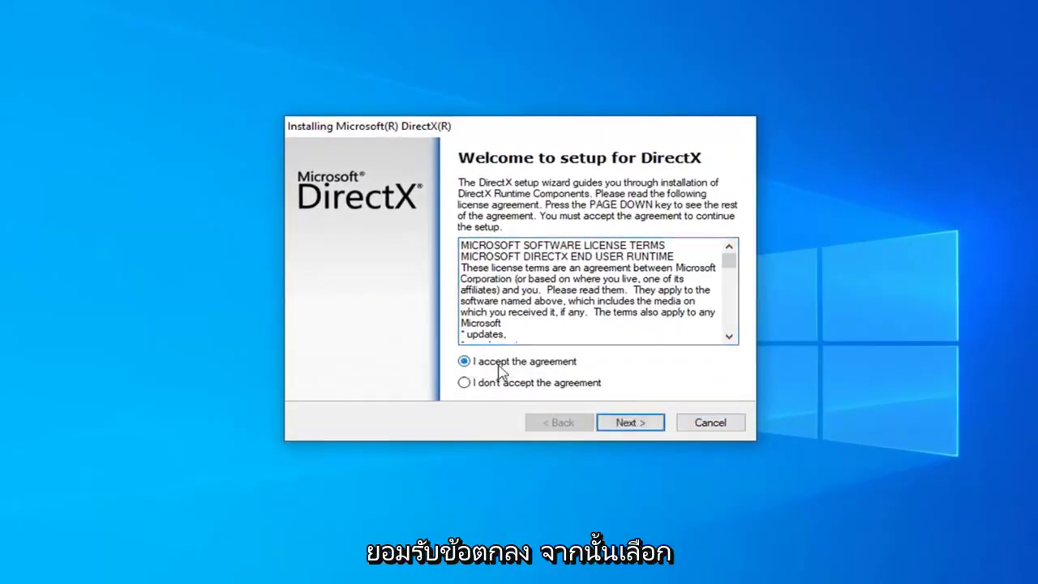
left_click(627, 423)
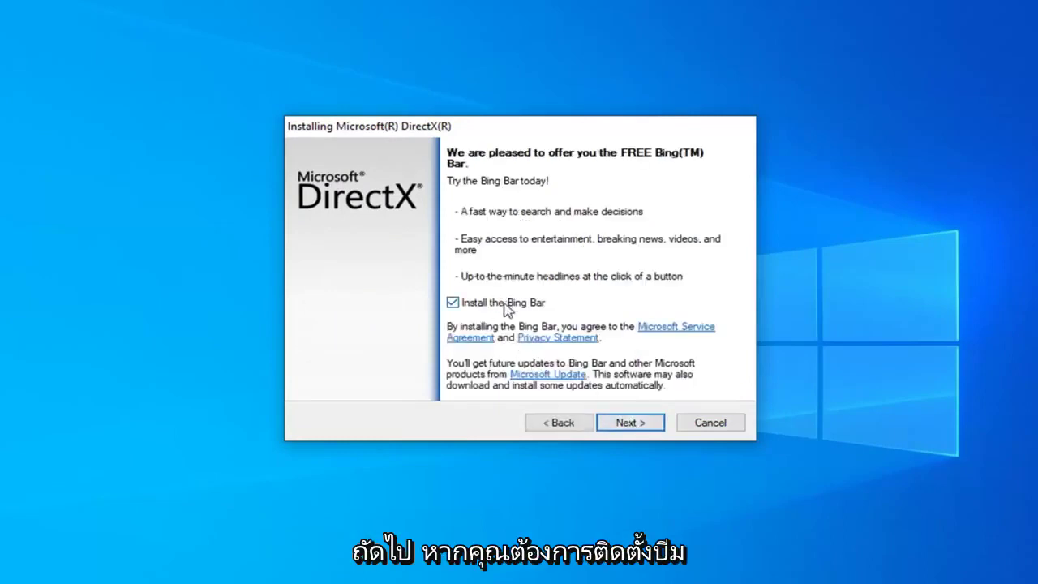
left_click(459, 306)
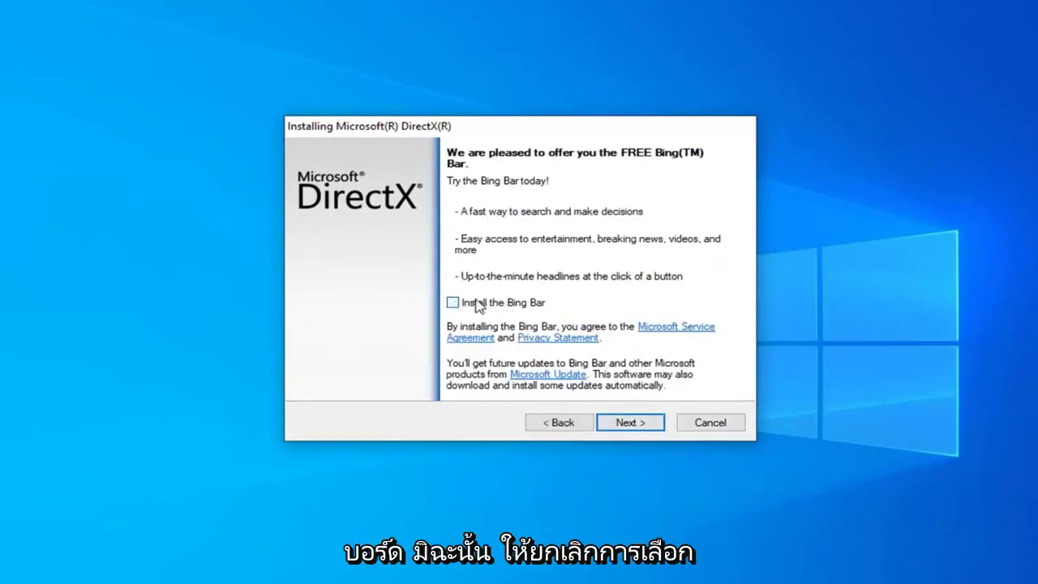
left_click(633, 428)
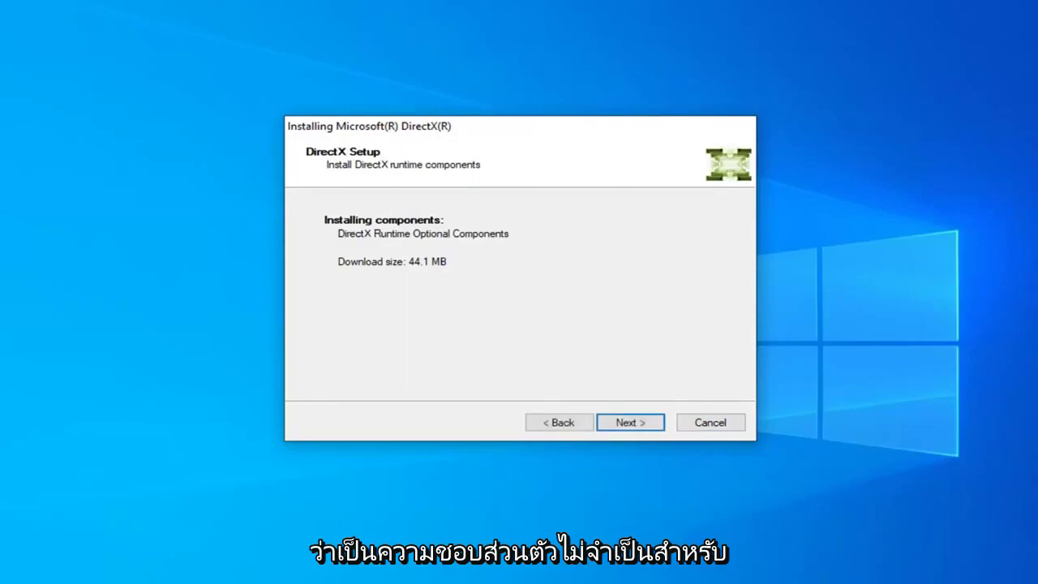
left_click(628, 423)
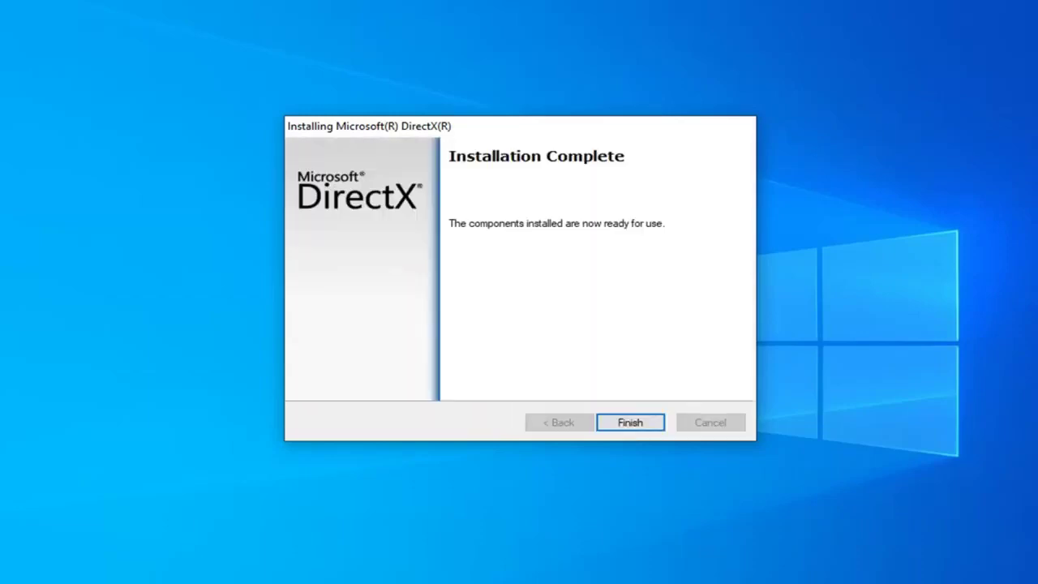
left_click(629, 421)
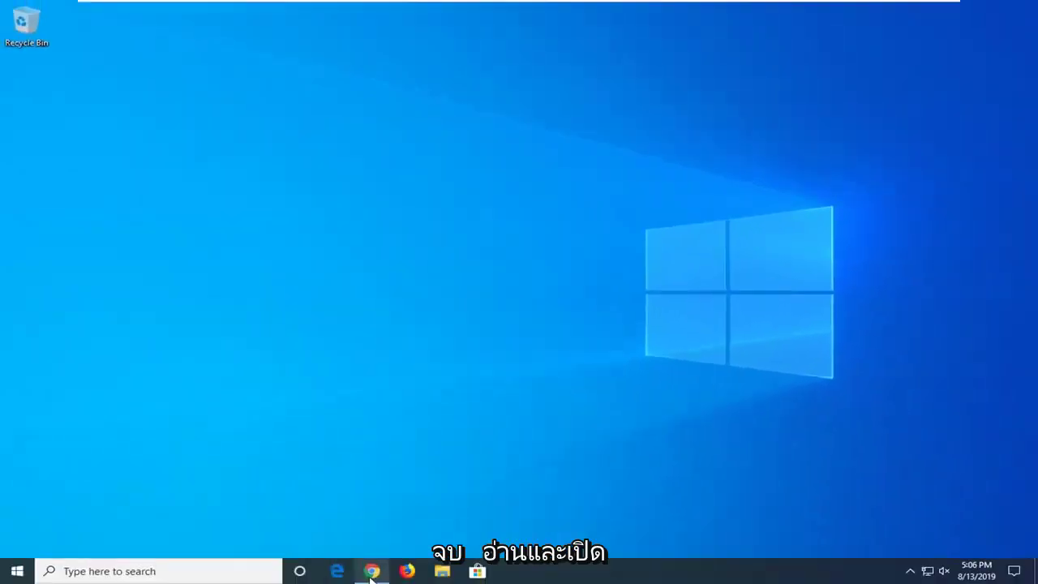
- Switch back to Chrome, go to google.com and search for ".net framework"
left_click(372, 571)
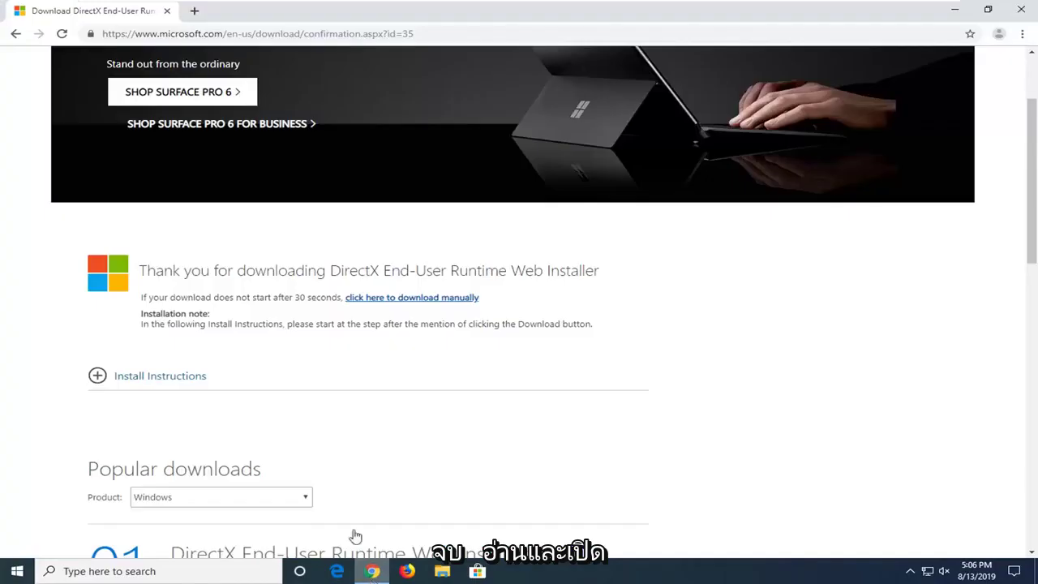
left_click(295, 36)
type("google.com")
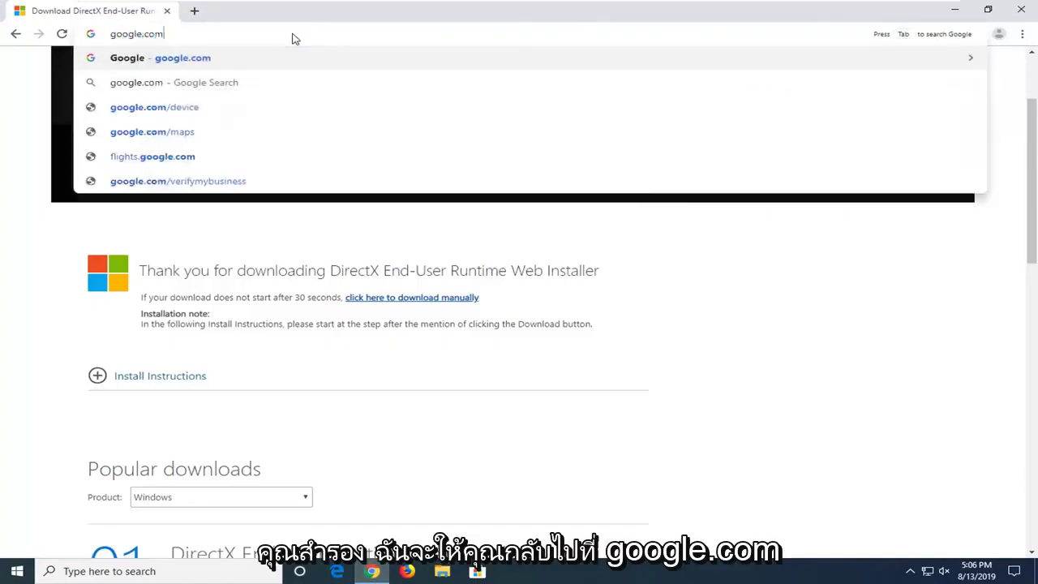
key("Return")
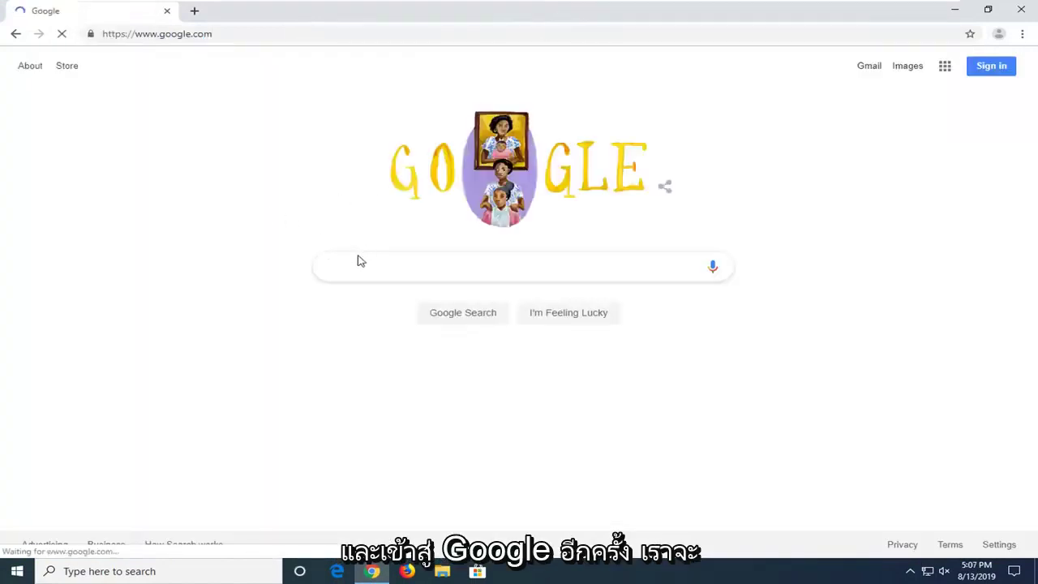
type(".net fram")
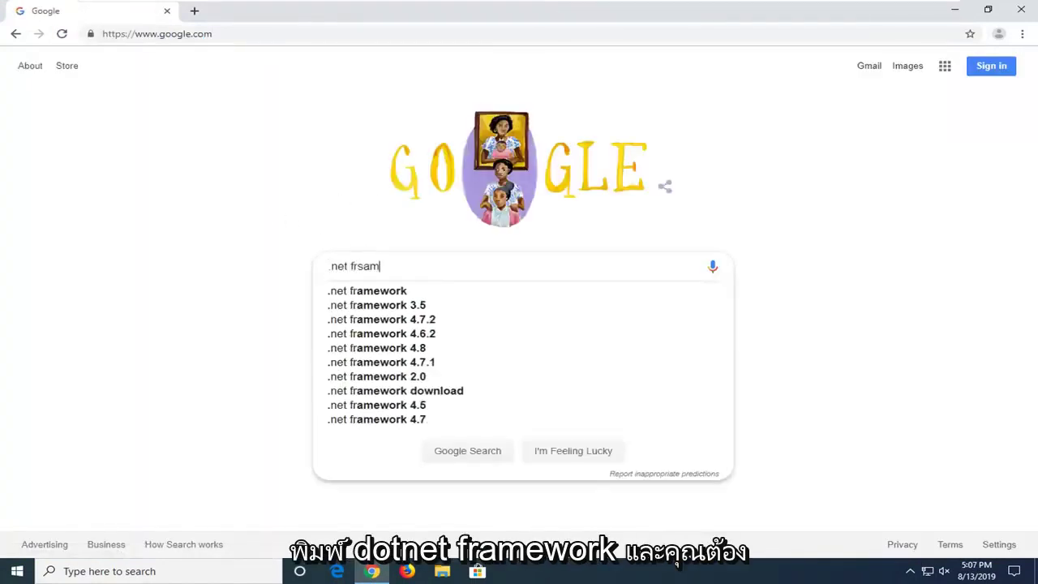
type("ework")
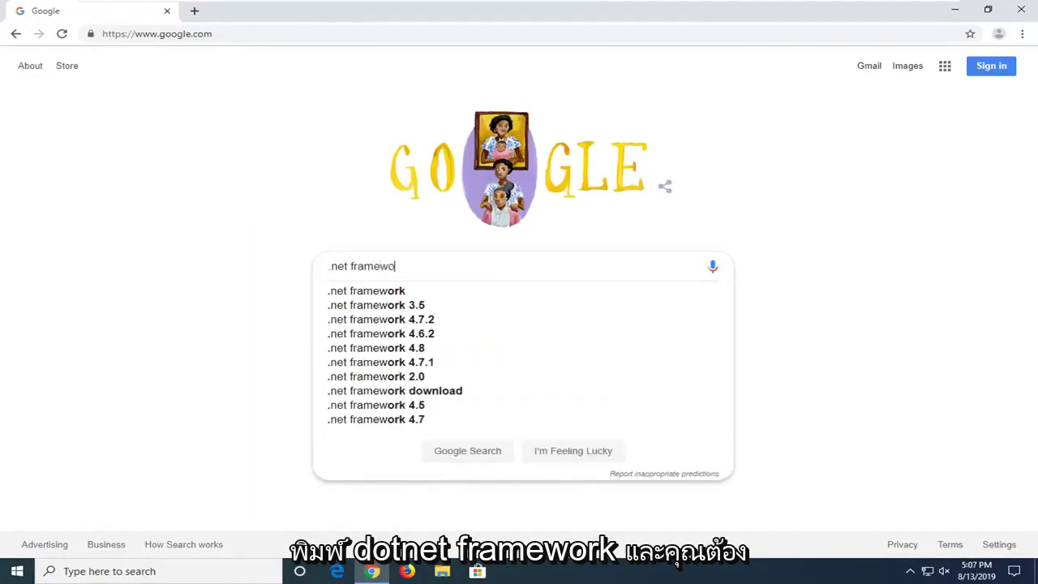
key("Return")
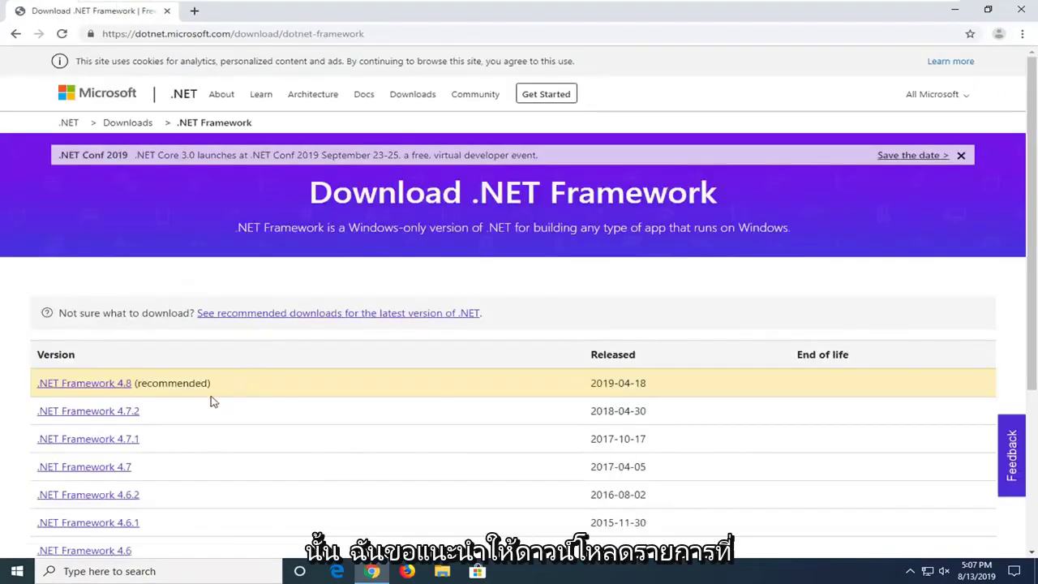
- Open the recommended .NET Framework 4.8 entry on Microsoft's download page and download its Runtime
scroll(98, 324, "down", 1)
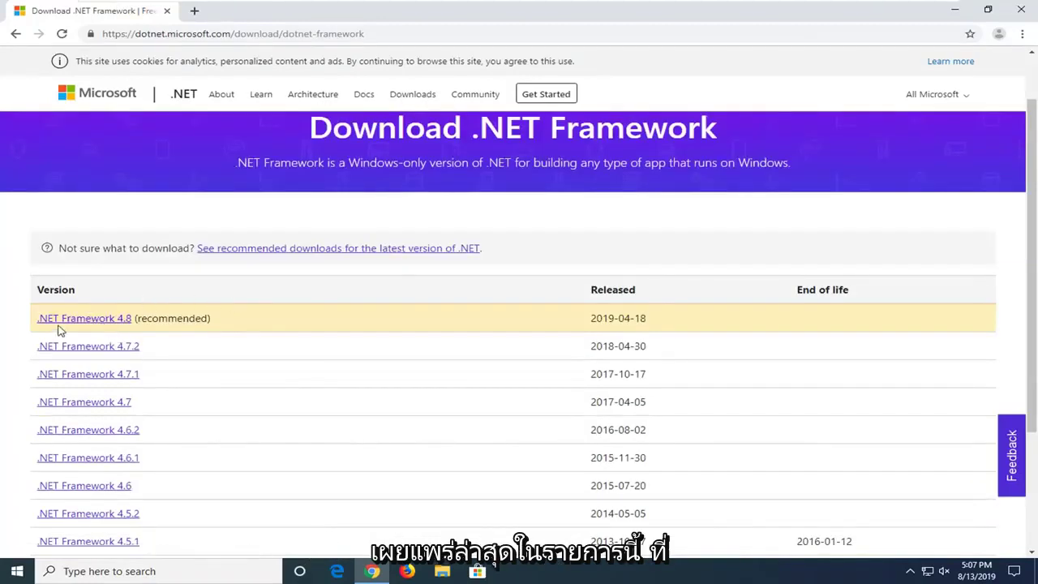
left_click(103, 322)
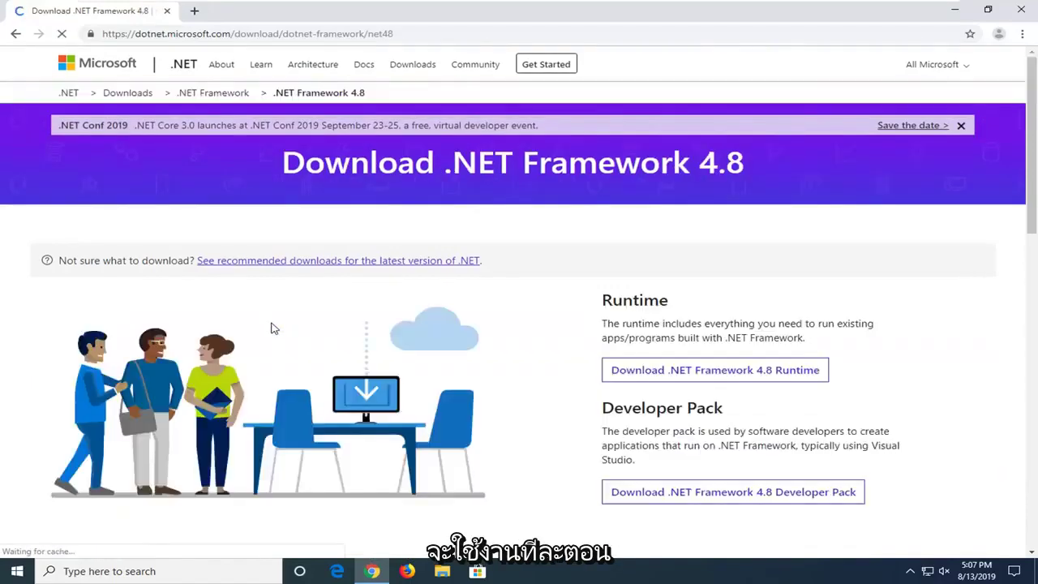
scroll(616, 296, "down", 1)
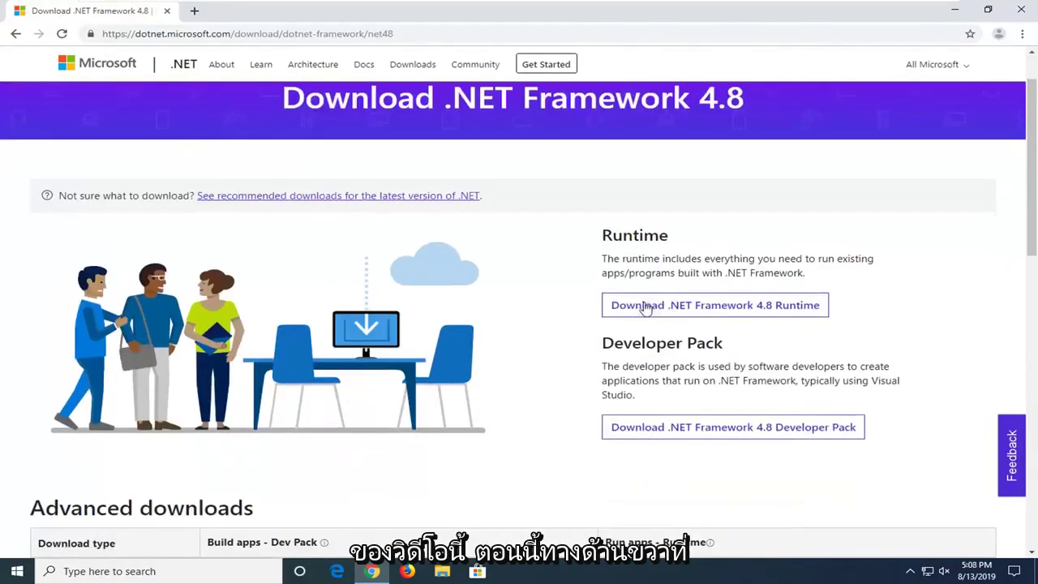
left_click(763, 306)
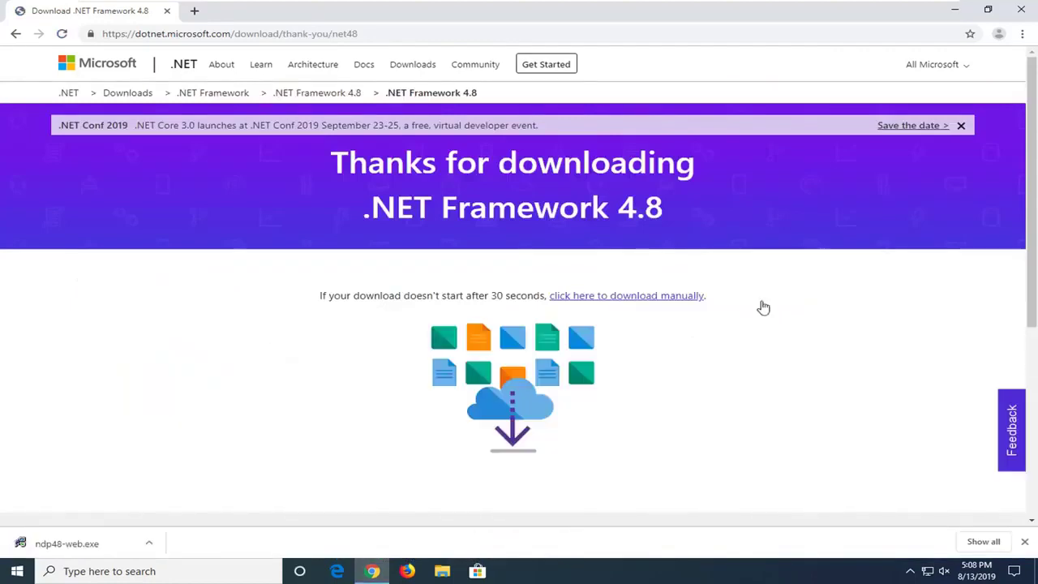
- Try to install .NET Framework 4.8 by running ndp48-web.exe with permission to make changes, minimize the browser, and close the setup window
left_click(70, 545)
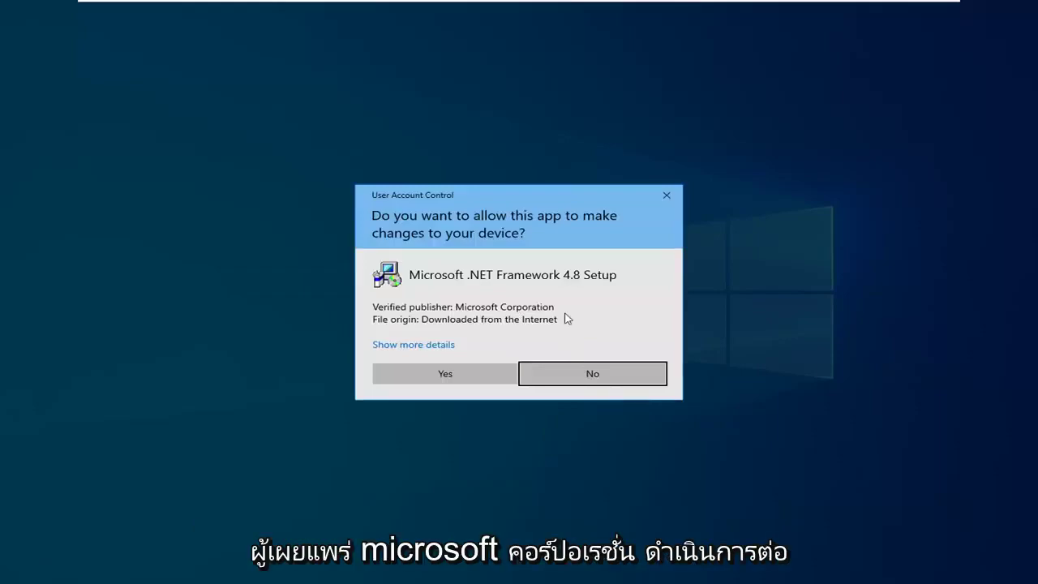
left_click(433, 373)
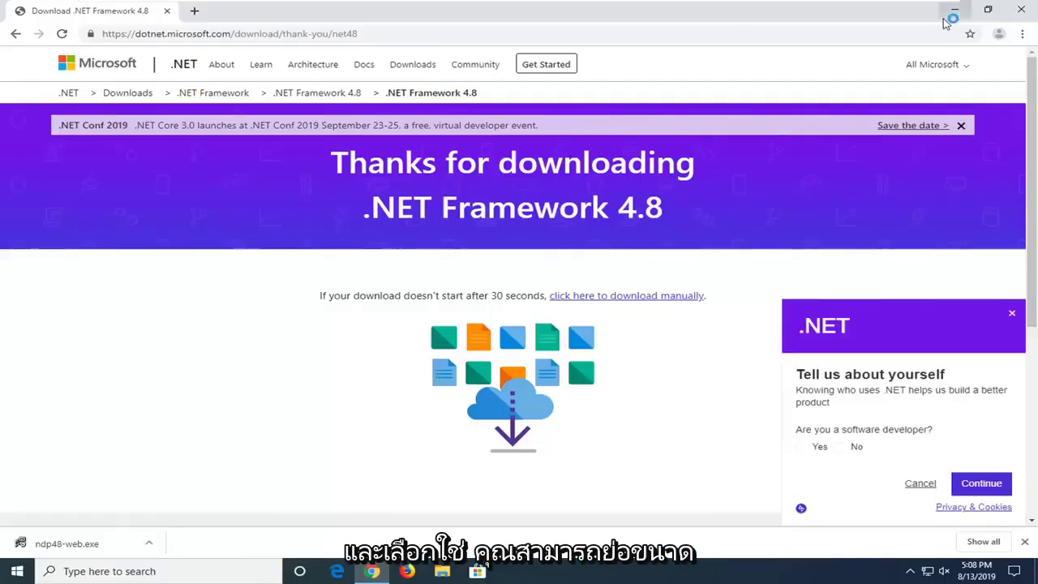
left_click(949, 11)
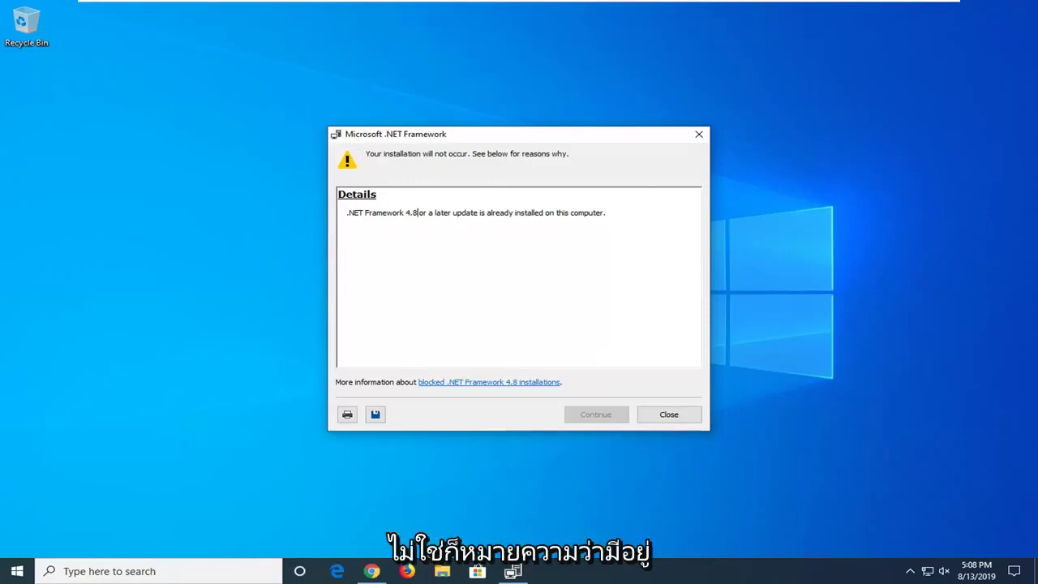
left_click(670, 417)
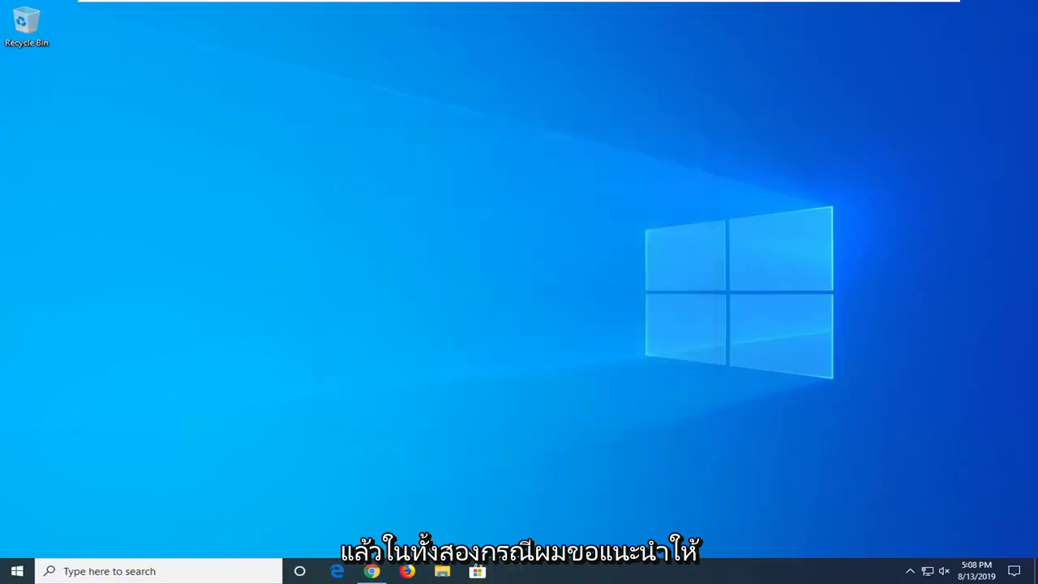